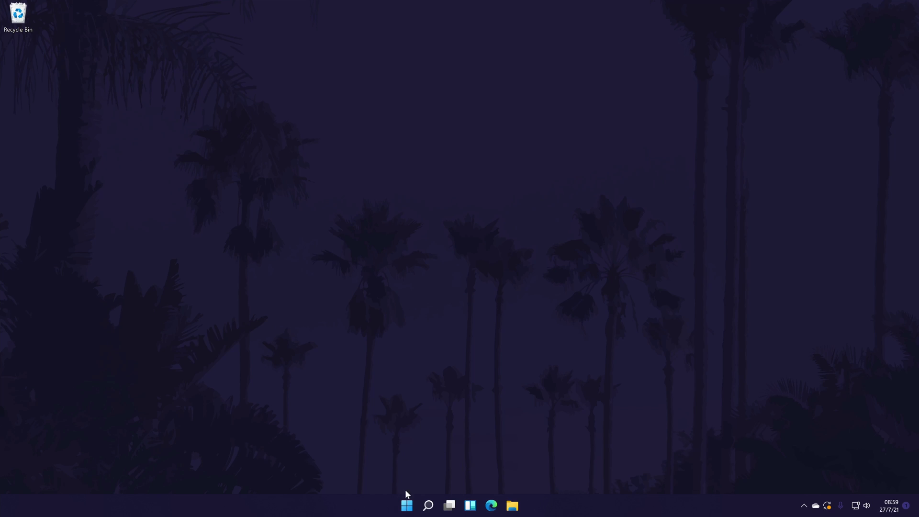
# Step: Find Control Panel through search and go to Hardware and Sound, then Sound
pyautogui.click(428, 505)
pyautogui.write('control Panel')
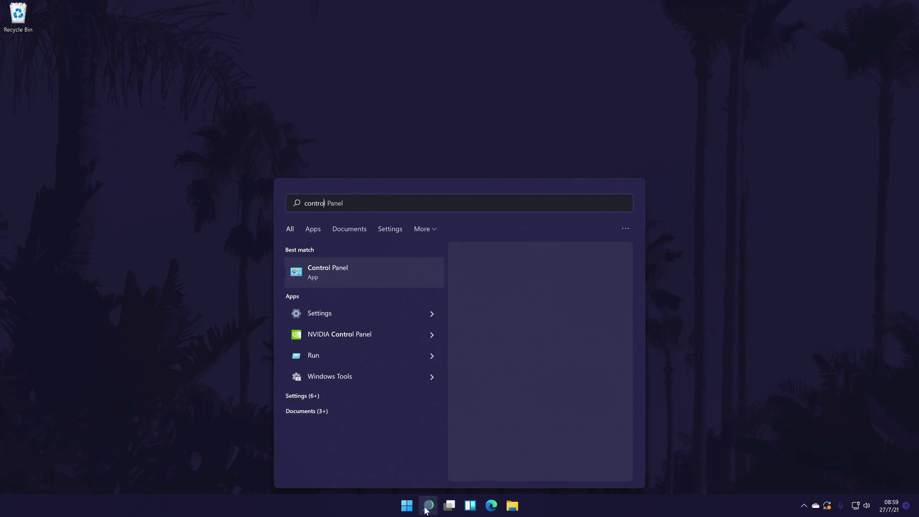
pyautogui.click(337, 269)
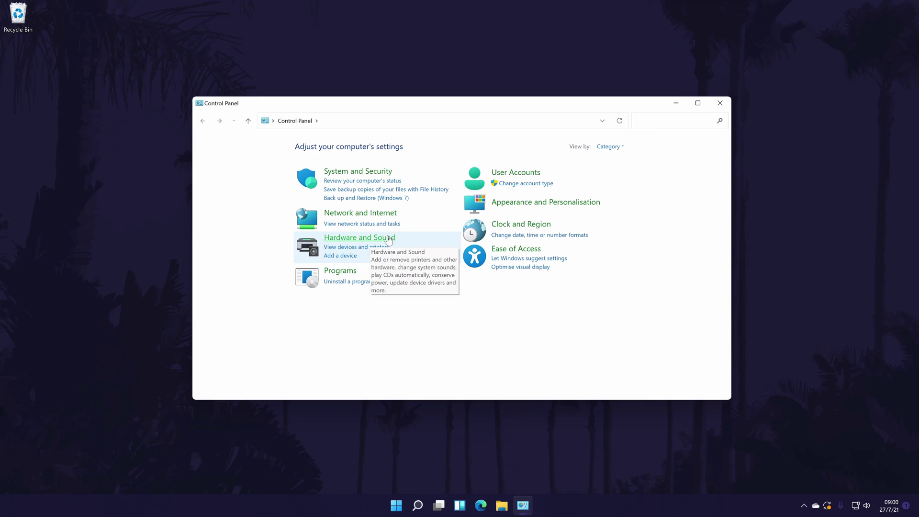
pyautogui.click(388, 241)
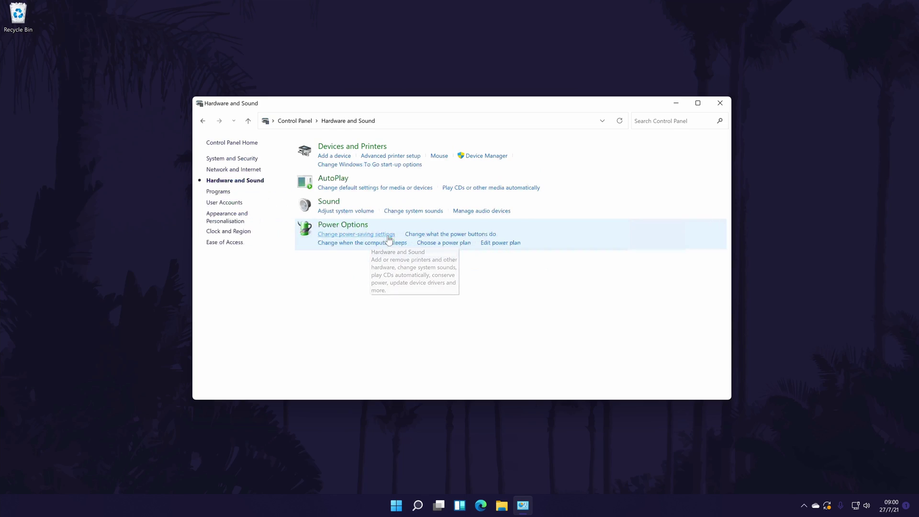
pyautogui.click(333, 208)
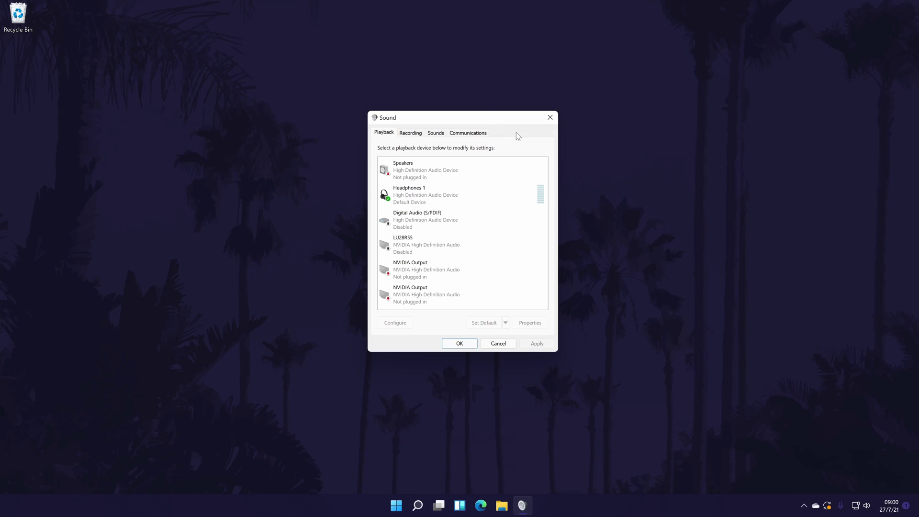
# Step: Show the Recording tab, where Microphone 1 is the default input device
pyautogui.click(410, 134)
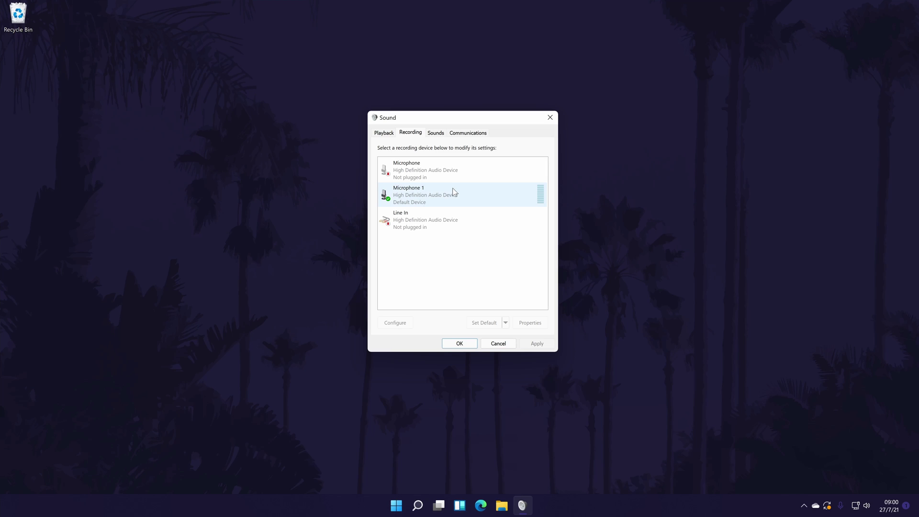
# Step: Disable the Line In recording device, then enable it again
pyautogui.rightClick(449, 197)
pyautogui.click(418, 222)
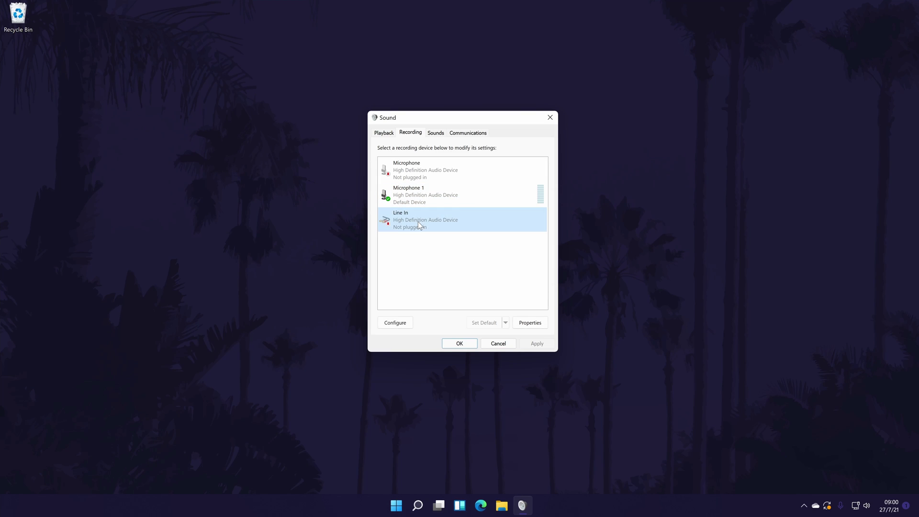
pyautogui.rightClick(419, 223)
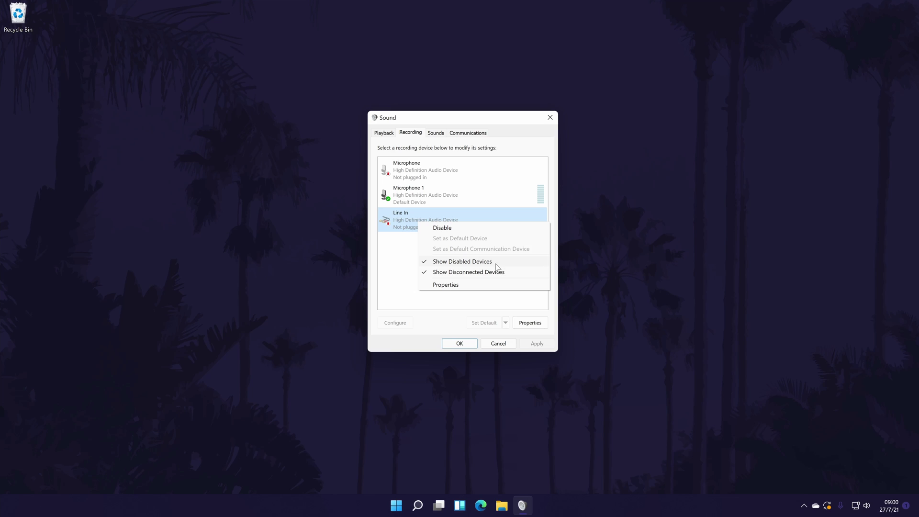
pyautogui.click(459, 228)
pyautogui.rightClick(462, 217)
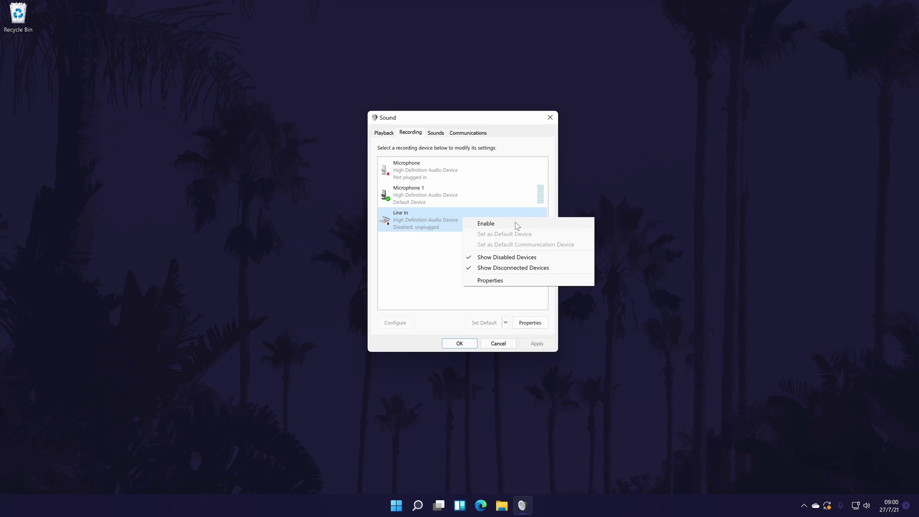
pyautogui.click(420, 253)
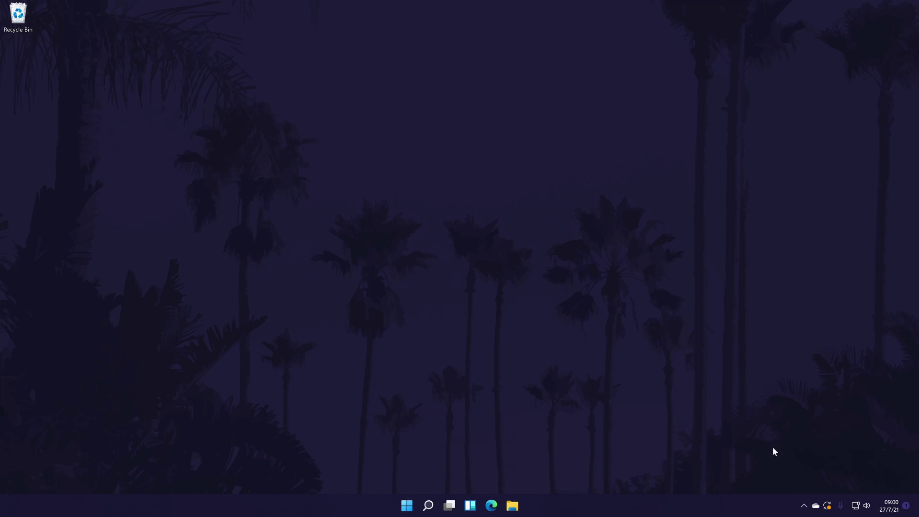
# Step: Find and launch the Settings app through search
pyautogui.click(428, 505)
pyautogui.write('settings')
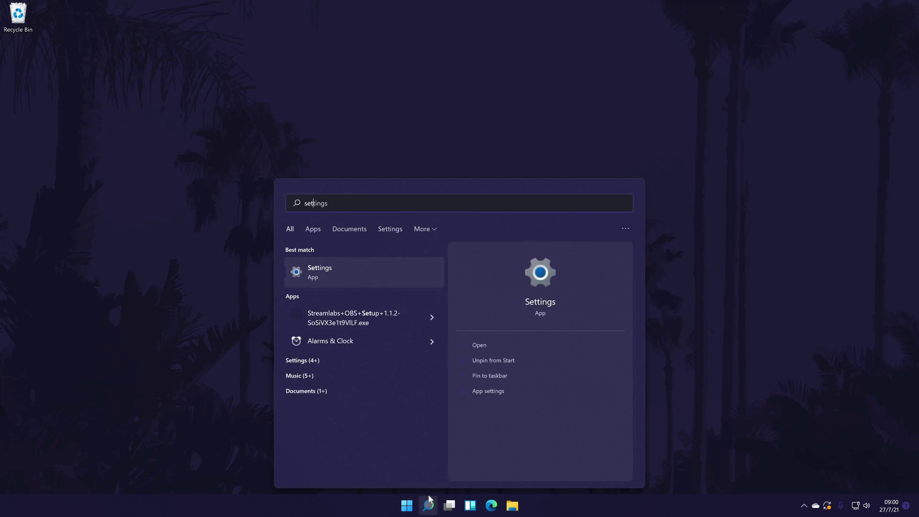
pyautogui.click(319, 276)
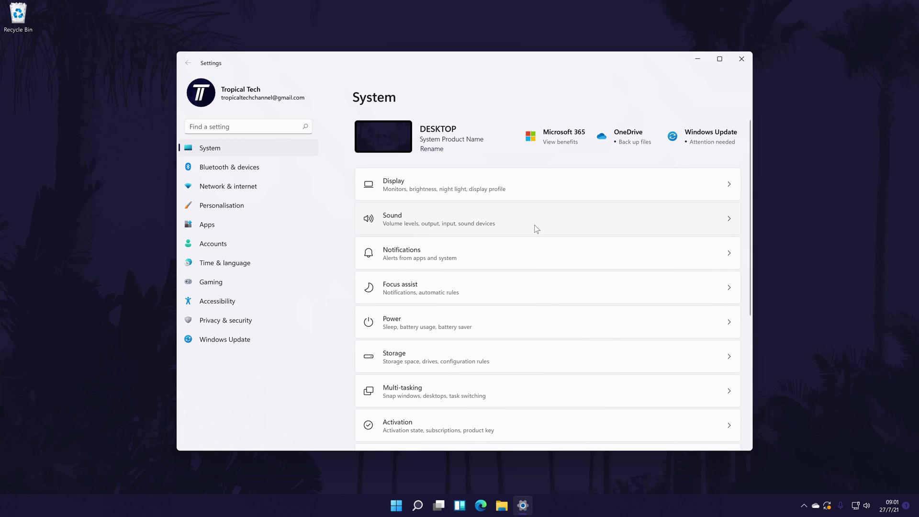
pyautogui.scroll(-5, 535, 228)
pyautogui.scroll(-1, 535, 228)
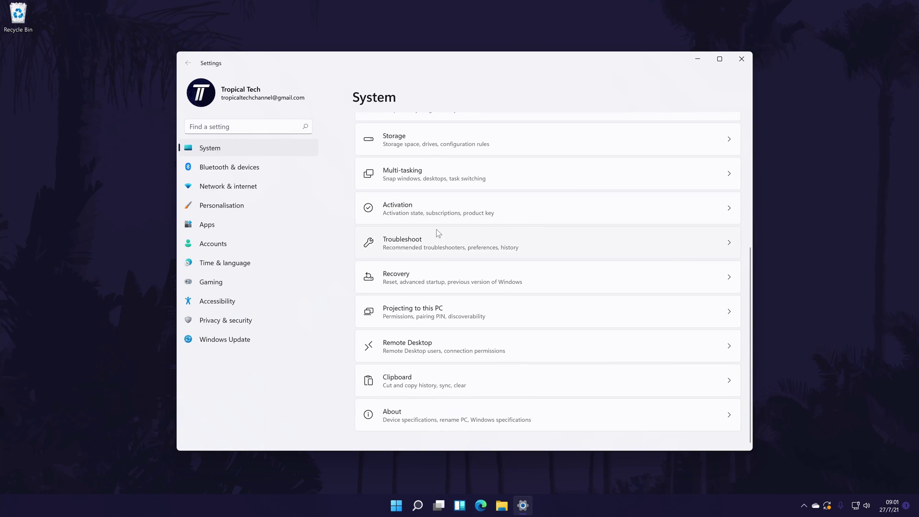
# Step: Run the Recording Audio troubleshooter from Other trouble-shooters and continue past device selection
pyautogui.click(483, 245)
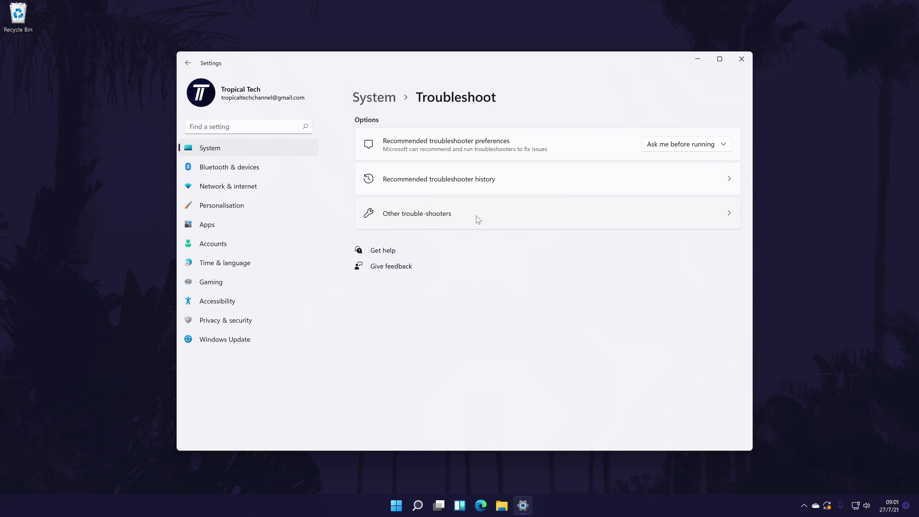
pyautogui.click(454, 216)
pyautogui.scroll(-5, 477, 205)
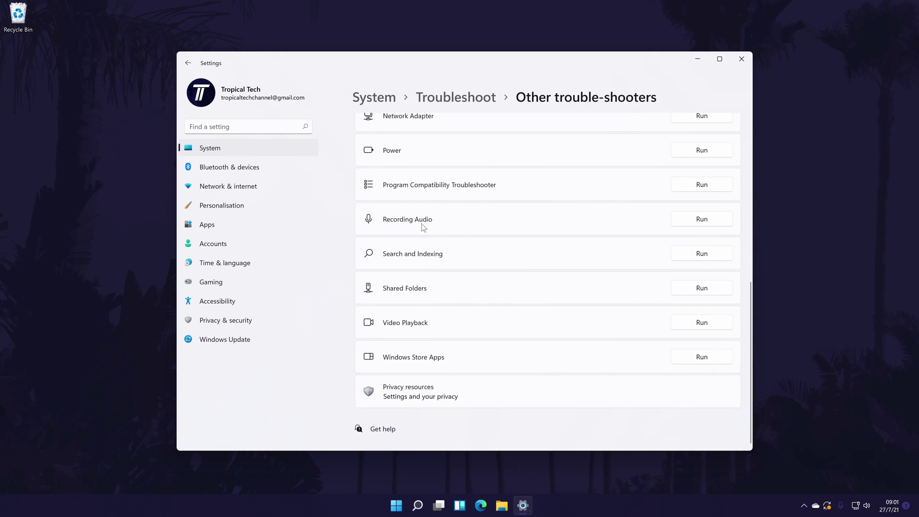
pyautogui.click(702, 218)
pyautogui.click(537, 342)
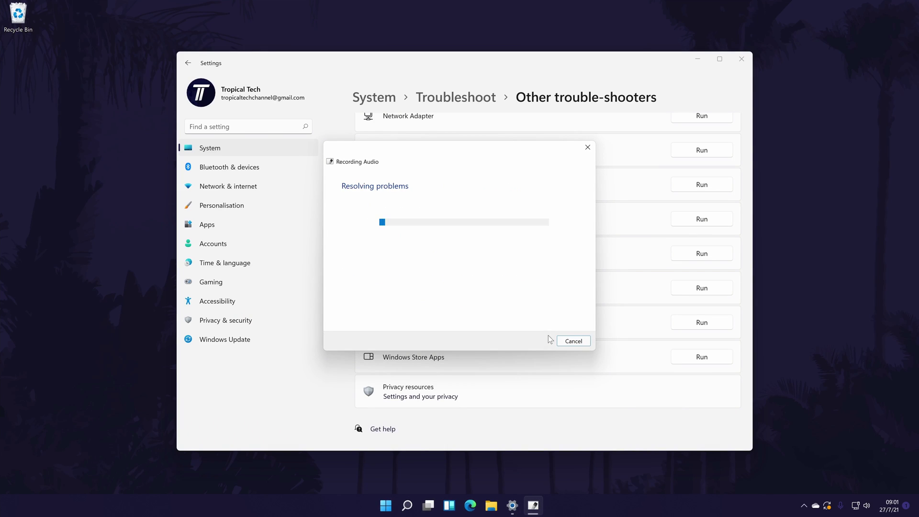
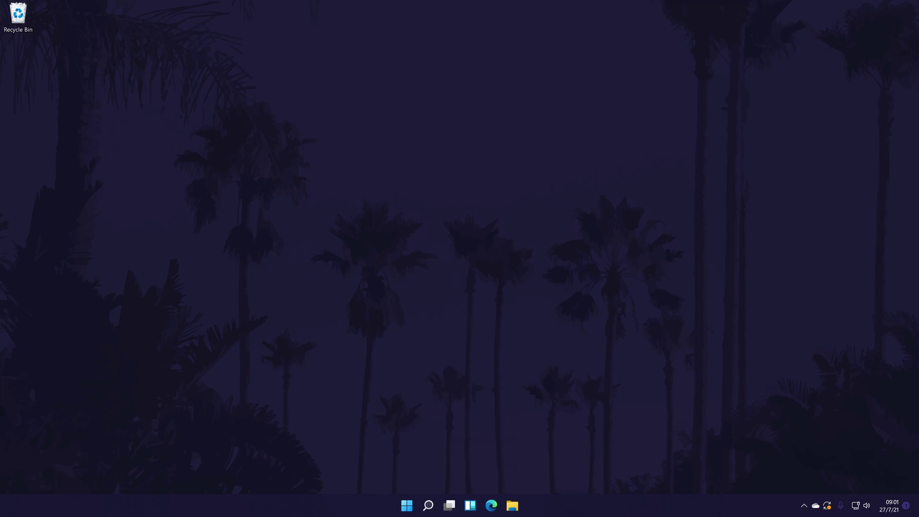
# Step: Open Settings and go to the Sound properties page for Microphone 1
pyautogui.click(428, 506)
pyautogui.write('settings')
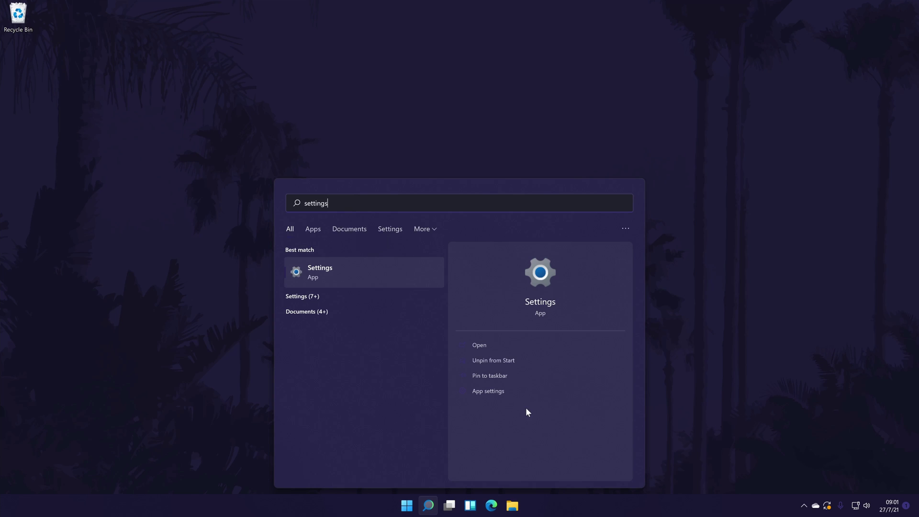
pyautogui.click(314, 271)
pyautogui.click(210, 150)
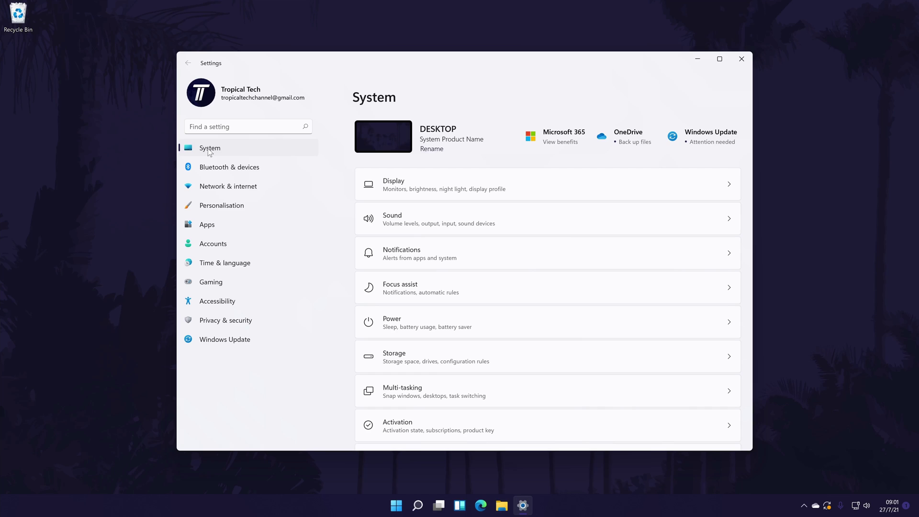
pyautogui.click(408, 217)
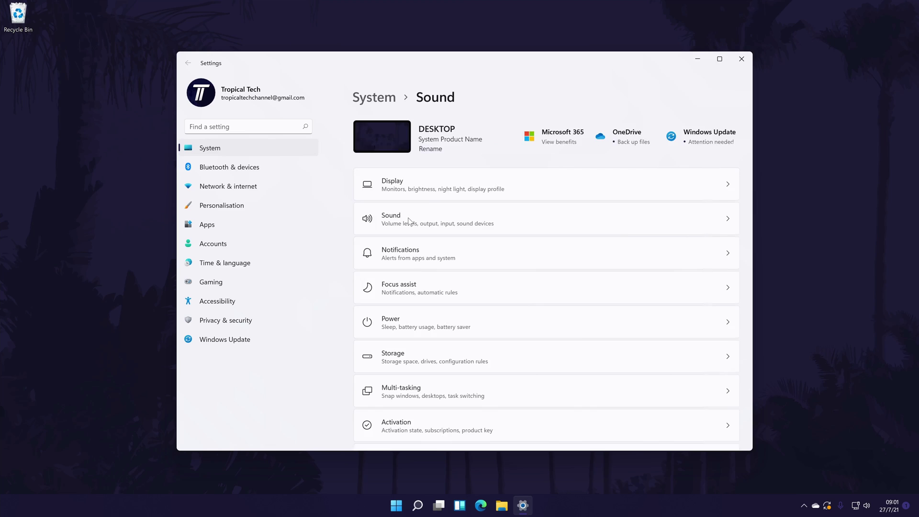
pyautogui.scroll(-5, 409, 271)
pyautogui.scroll(-3, 409, 216)
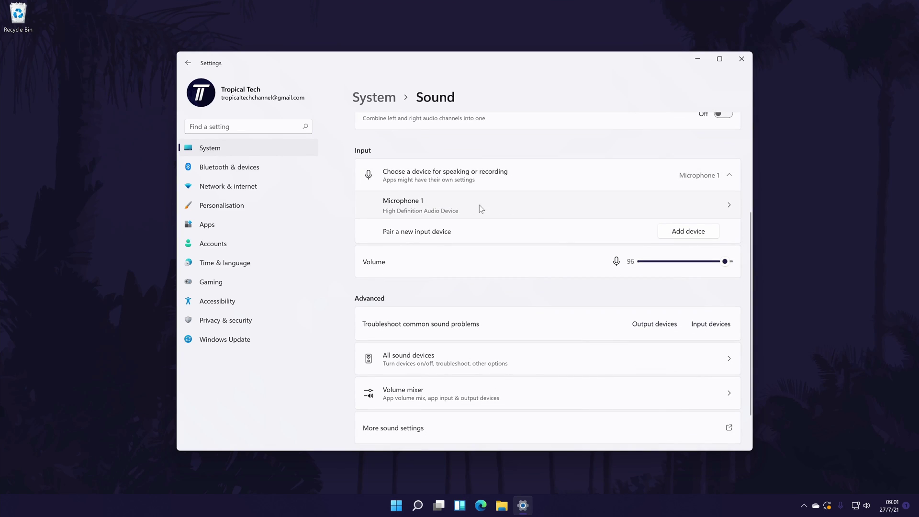
pyautogui.click(633, 208)
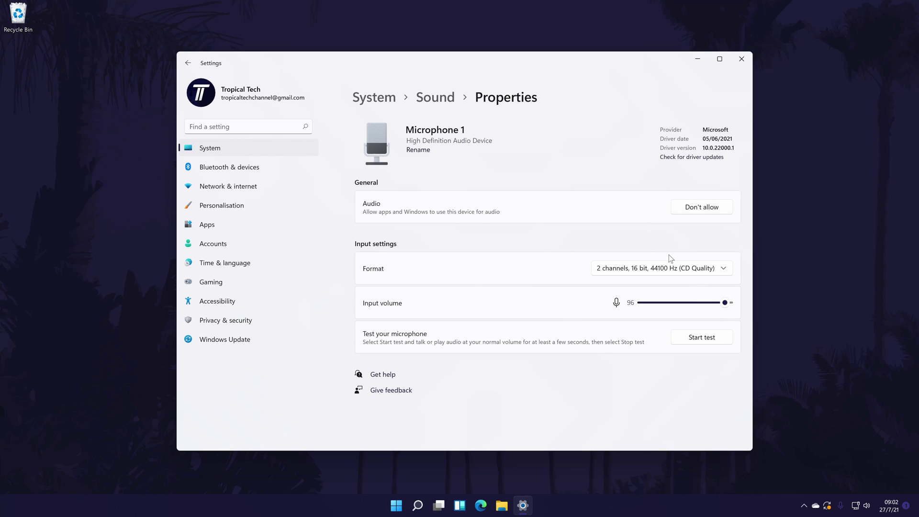
# Step: Set Microphone 1 to 16 bit, 48000 Hz DVD Quality with input volume 50
pyautogui.click(691, 271)
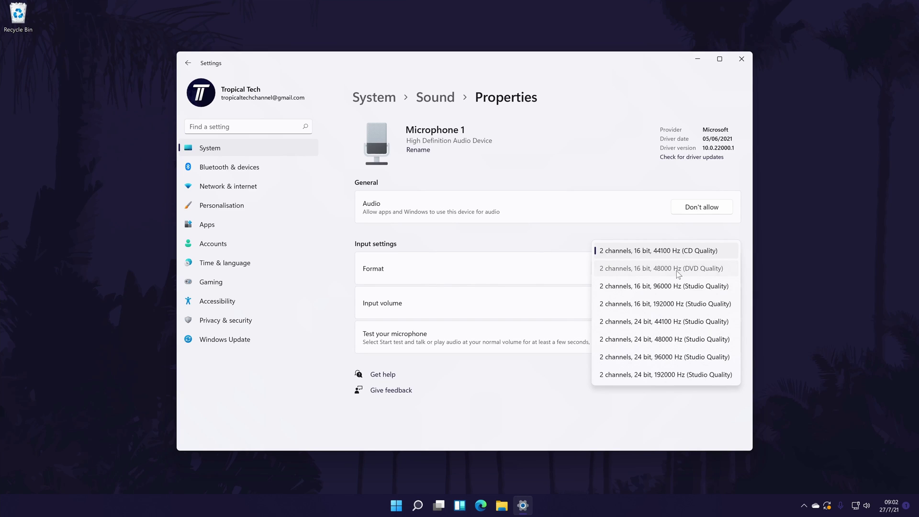
pyautogui.click(677, 271)
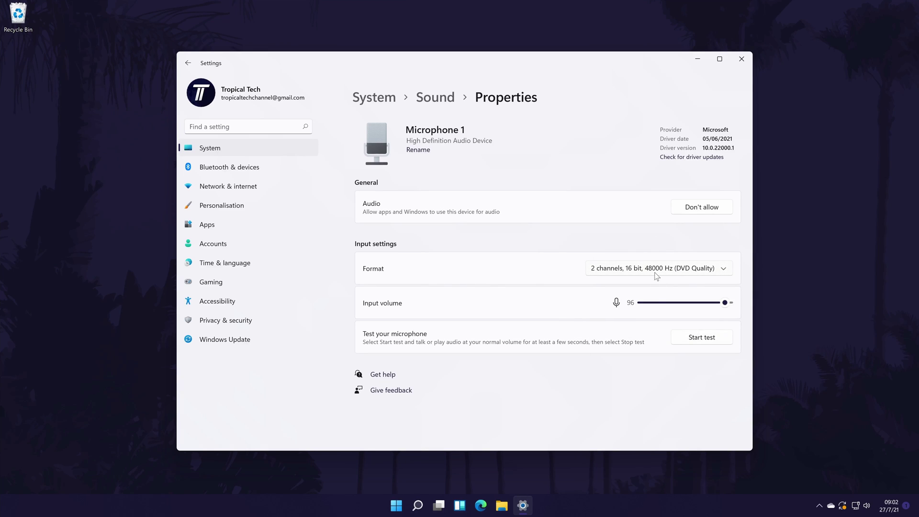
pyautogui.moveTo(725, 302); pyautogui.dragTo(693, 311)
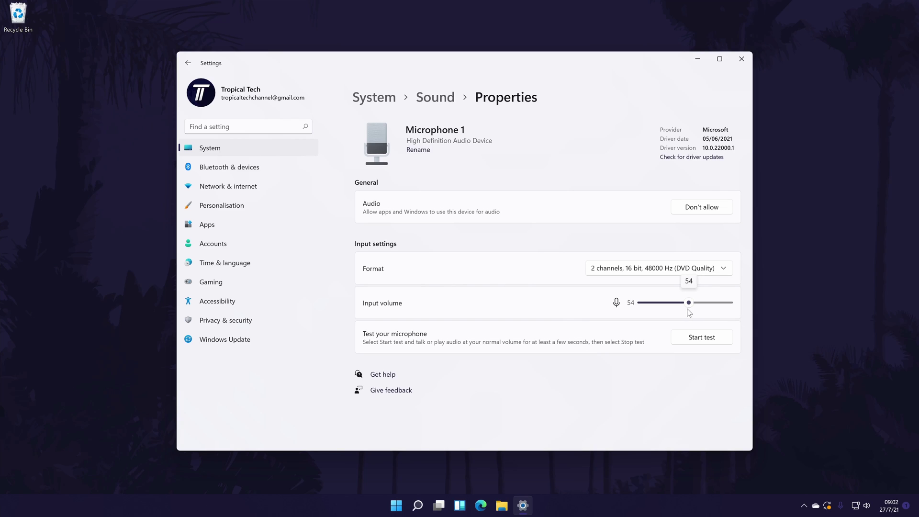
pyautogui.moveTo(689, 303); pyautogui.dragTo(685, 304)
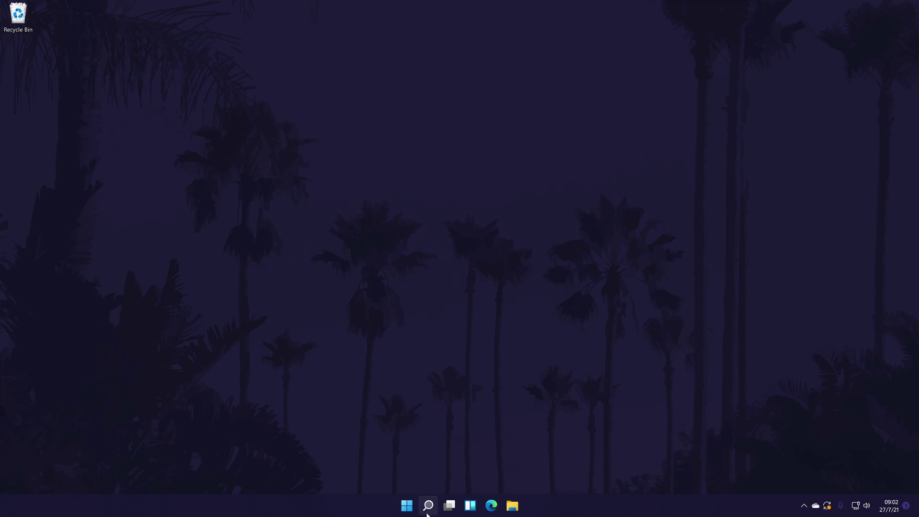
# Step: Open Microphone 1's properties from the Control Panel Sound recording devices list
pyautogui.click(428, 506)
pyautogui.write('control')
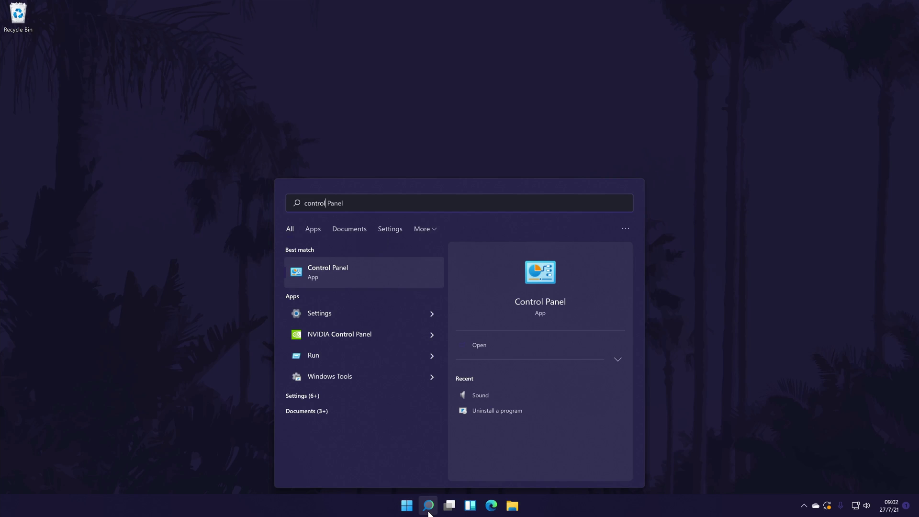
pyautogui.click(335, 271)
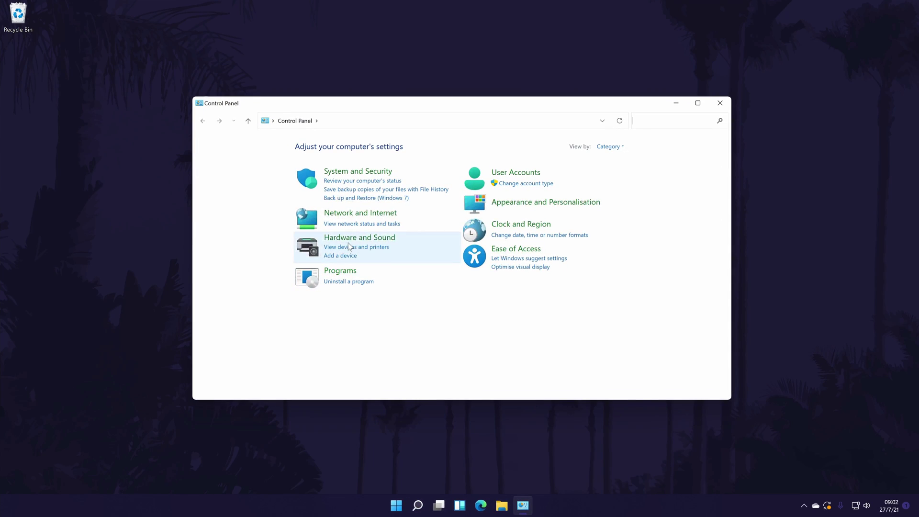
pyautogui.click(374, 238)
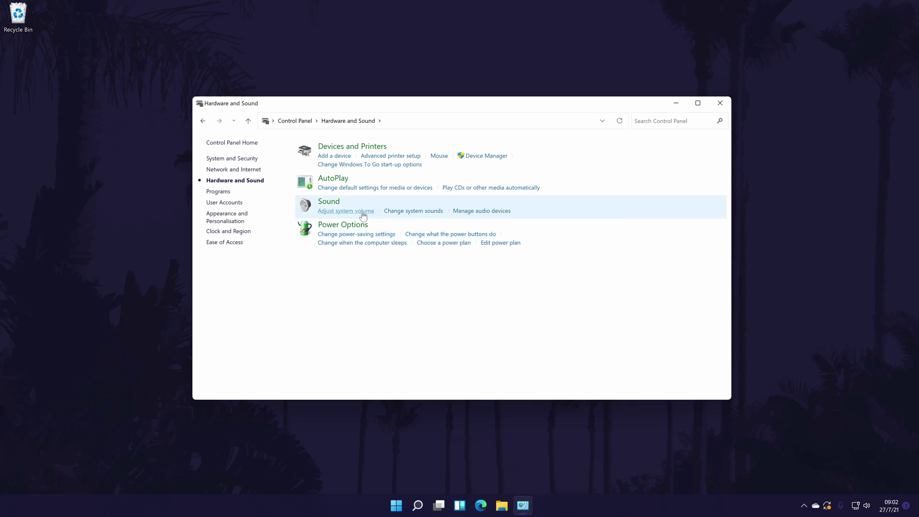
pyautogui.click(329, 201)
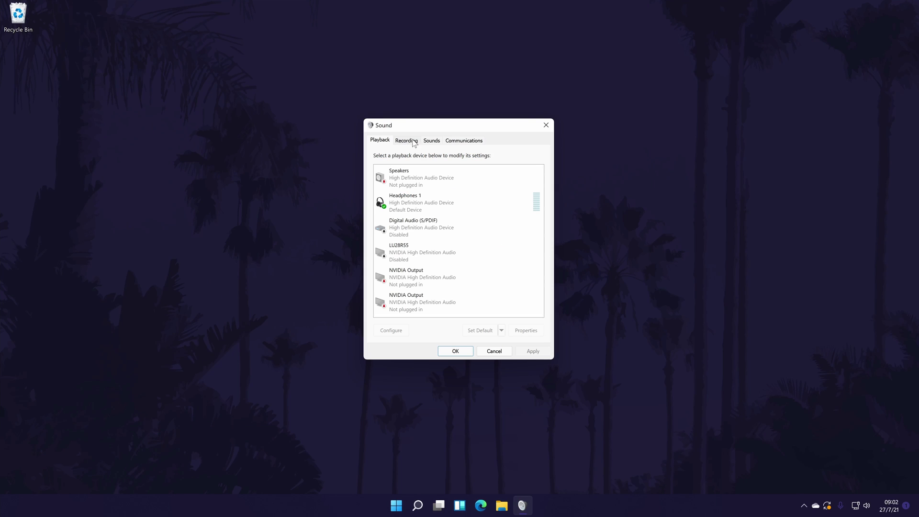
pyautogui.click(407, 140)
pyautogui.click(423, 199)
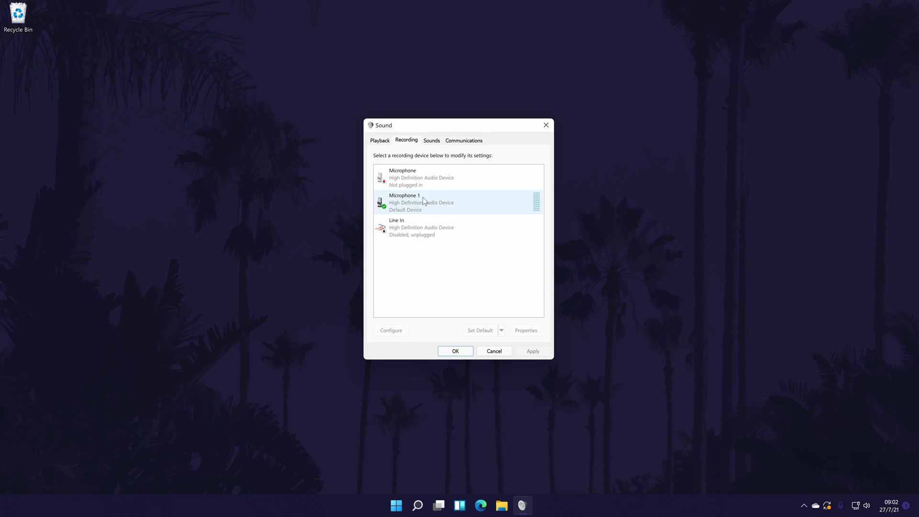
pyautogui.doubleClick(427, 203)
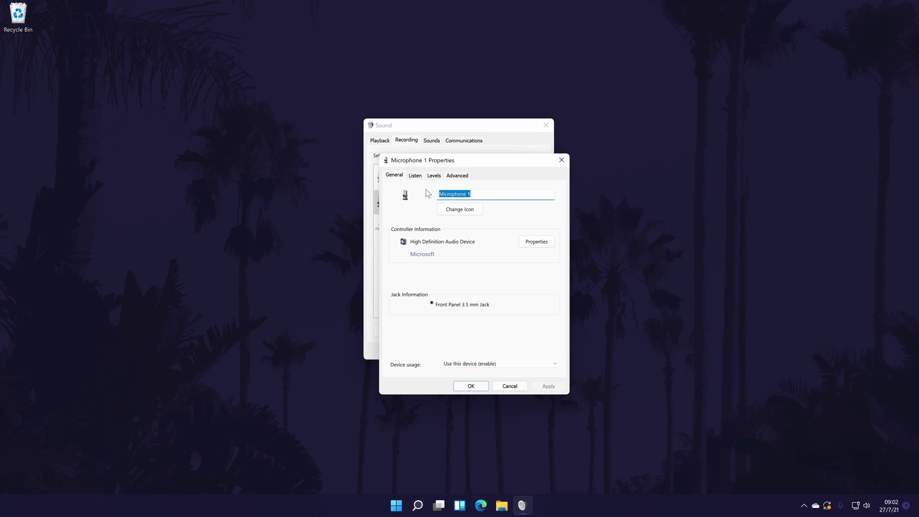
# Step: Raise Microphone 1 boost to +20.0 dB and confirm the properties with OK
pyautogui.click(415, 177)
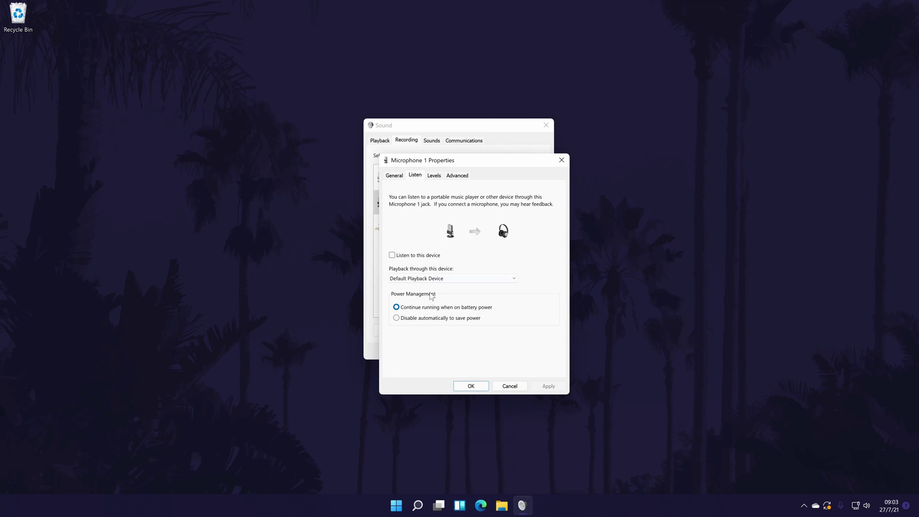
pyautogui.click(434, 175)
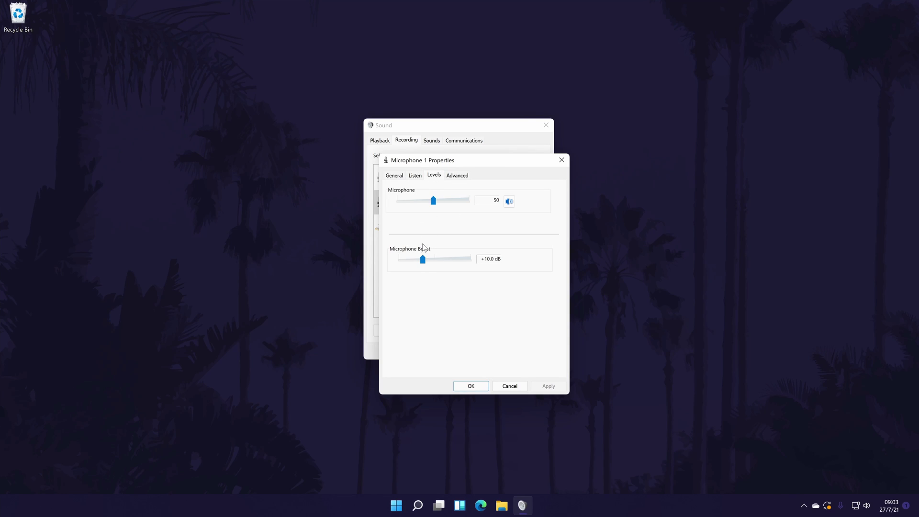
pyautogui.moveTo(422, 261)
pyautogui.mouseDown()
pyautogui.moveTo(447, 260)
pyautogui.moveTo(400, 260)
pyautogui.mouseUp()
pyautogui.click(458, 175)
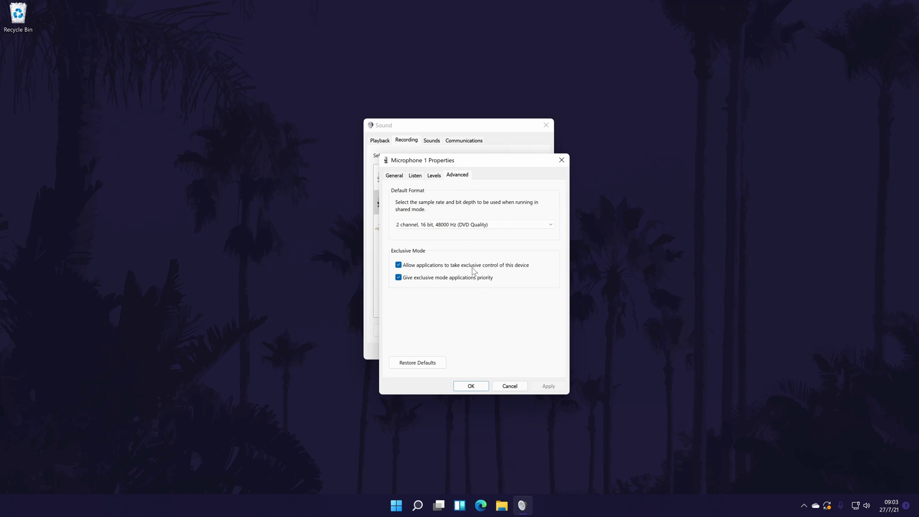
pyautogui.click(471, 386)
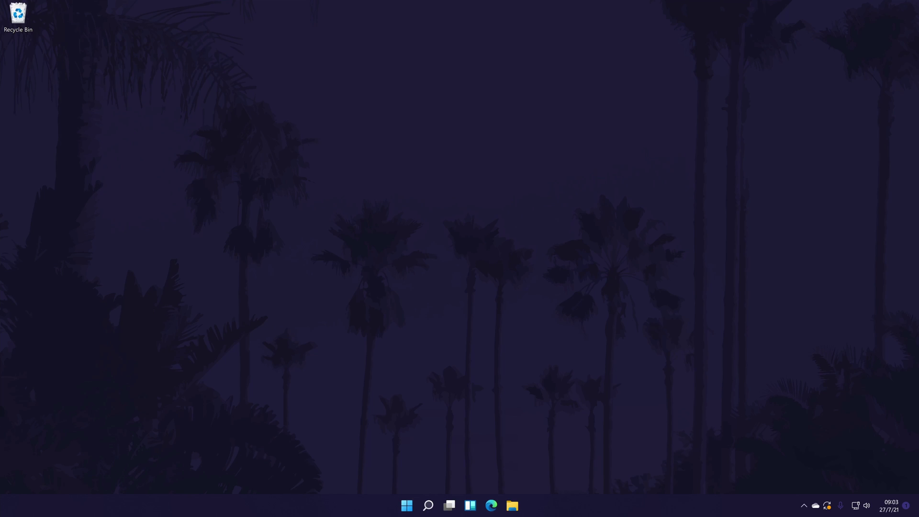
# Step: Show Microphone 1's driver details (Microsoft, version 10.0.22000.1) in Device Manager under Audio inputs and outputs
pyautogui.click(428, 506)
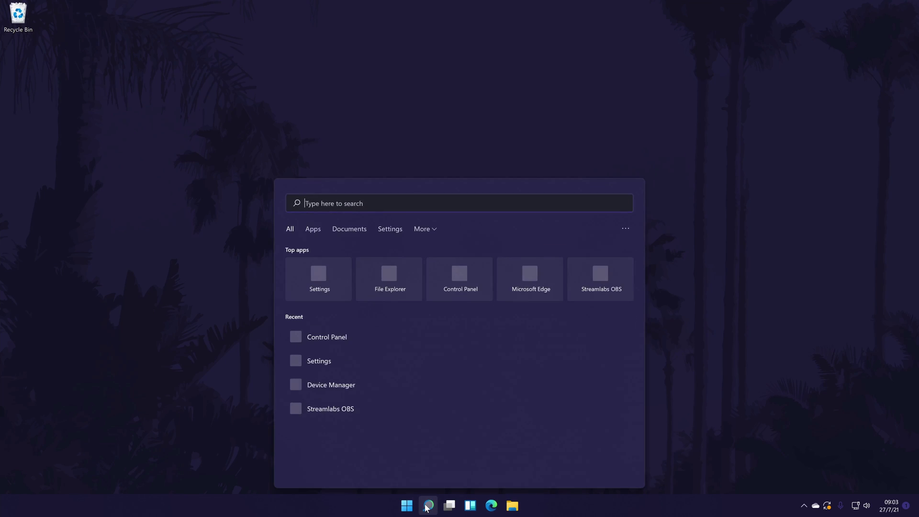
pyautogui.write('device Manager')
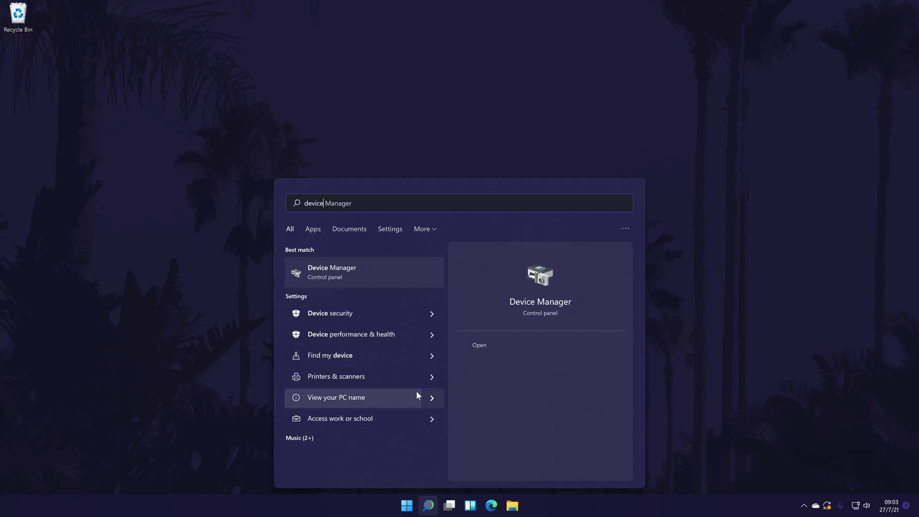
pyautogui.click(337, 271)
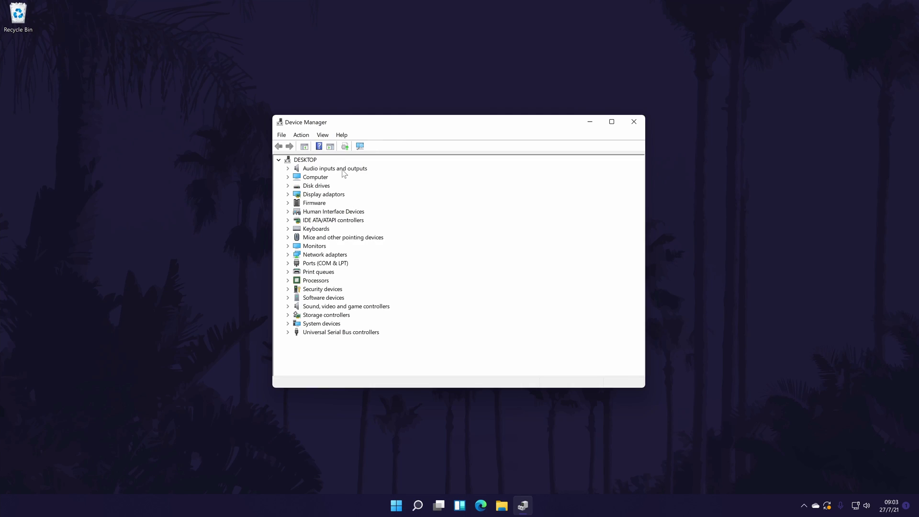
pyautogui.click(345, 169)
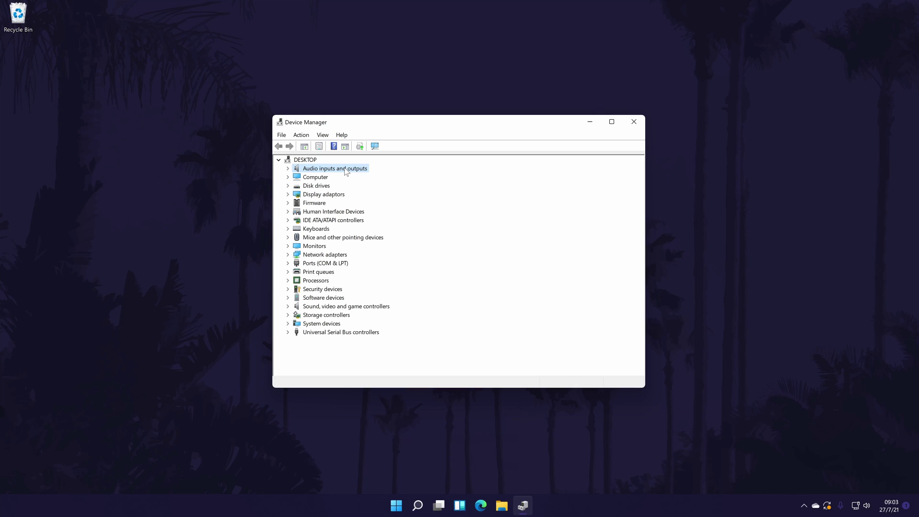
pyautogui.doubleClick(345, 169)
pyautogui.click(344, 188)
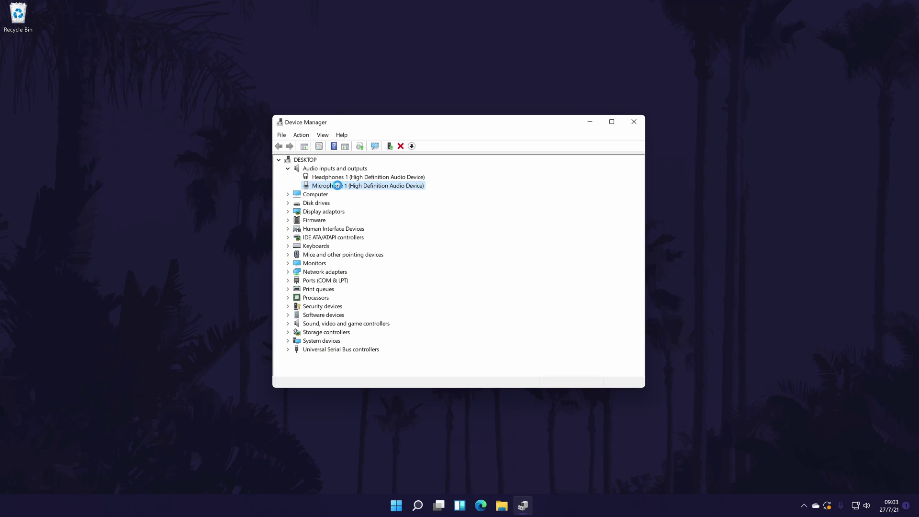
pyautogui.doubleClick(339, 187)
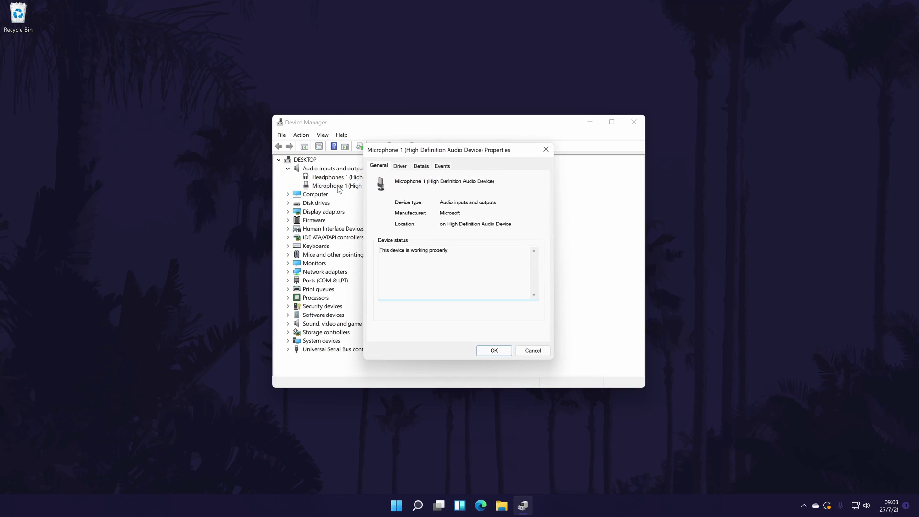
pyautogui.click(401, 166)
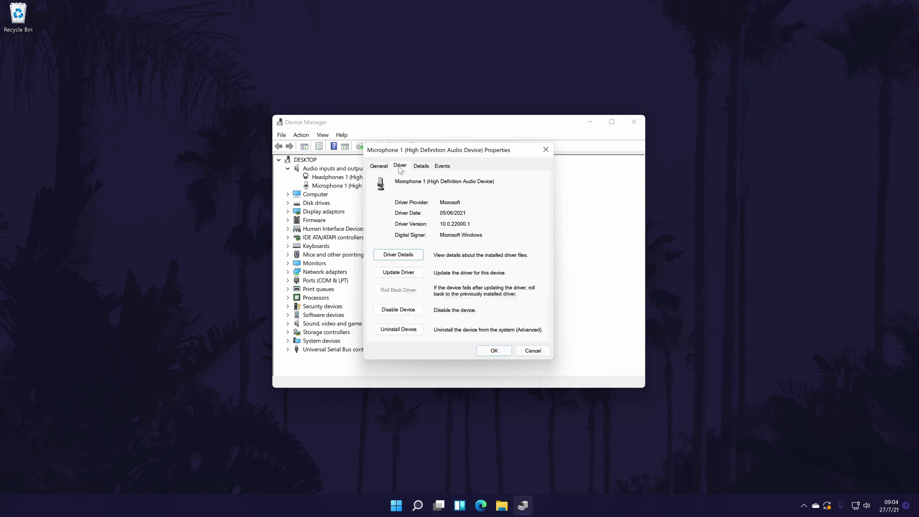
# Step: Search automatically for an updated Microphone 1 driver
pyautogui.click(394, 276)
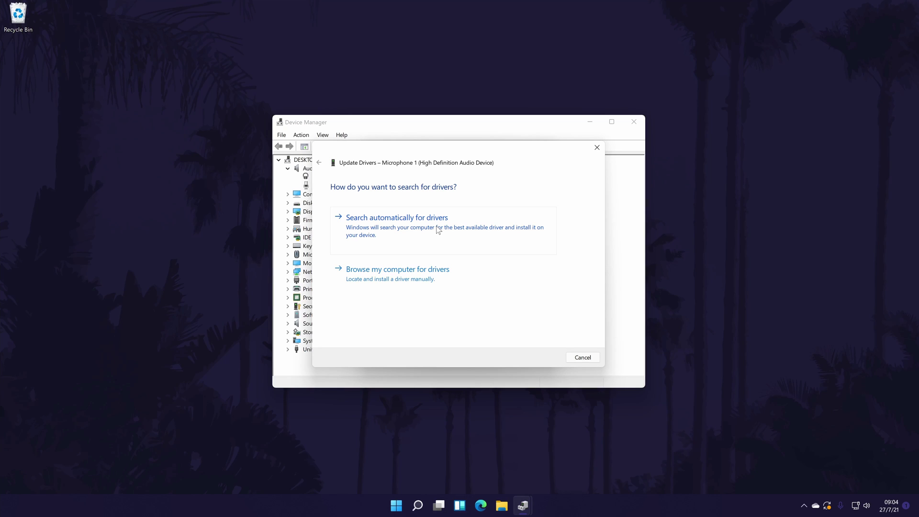
pyautogui.click(437, 230)
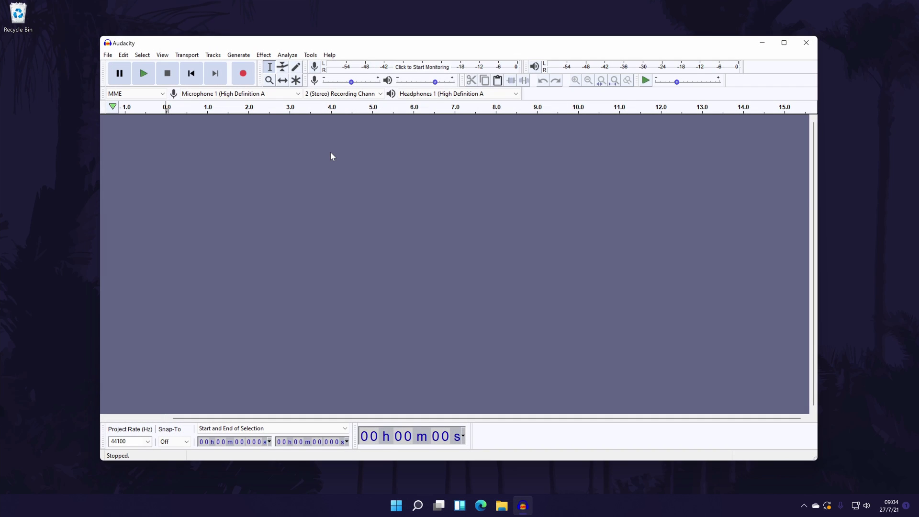
# Step: Record a short clip and capture a noise profile from its first 3.4 seconds
pyautogui.click(243, 72)
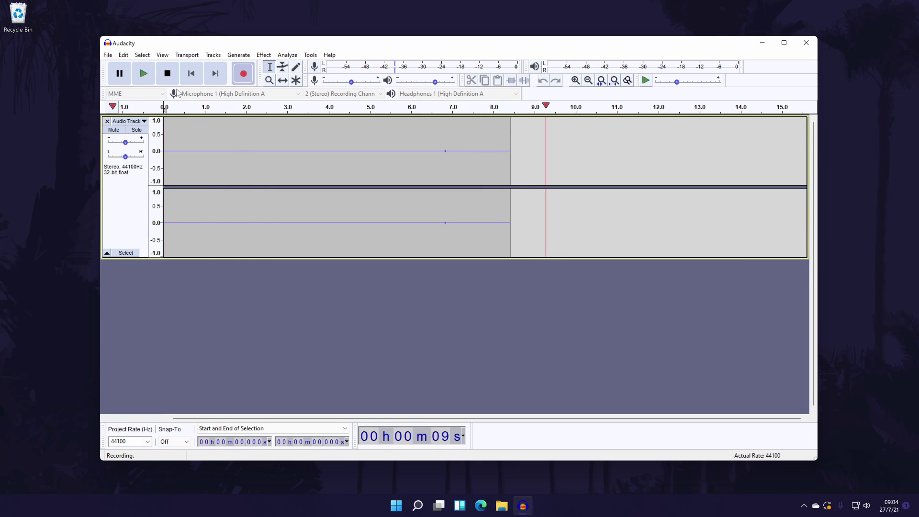
pyautogui.press('space')
pyautogui.moveTo(302, 159); pyautogui.dragTo(155, 160)
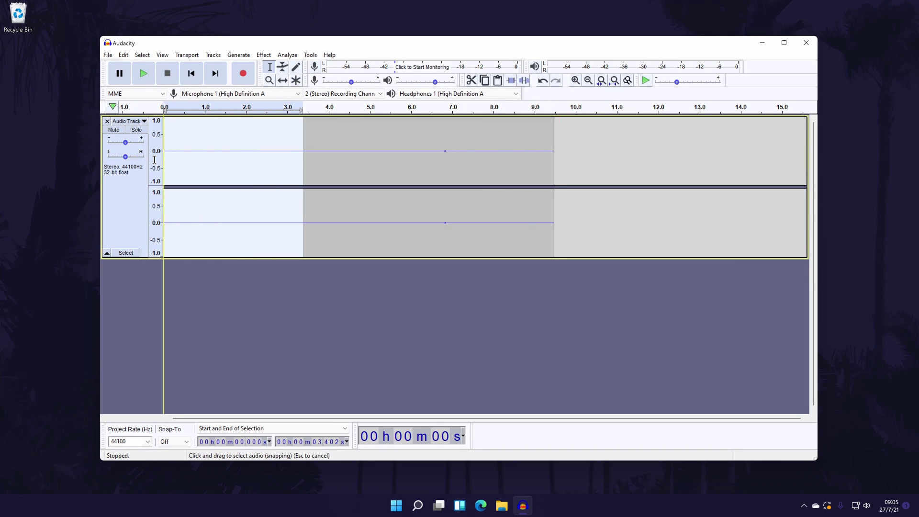
pyautogui.click(264, 55)
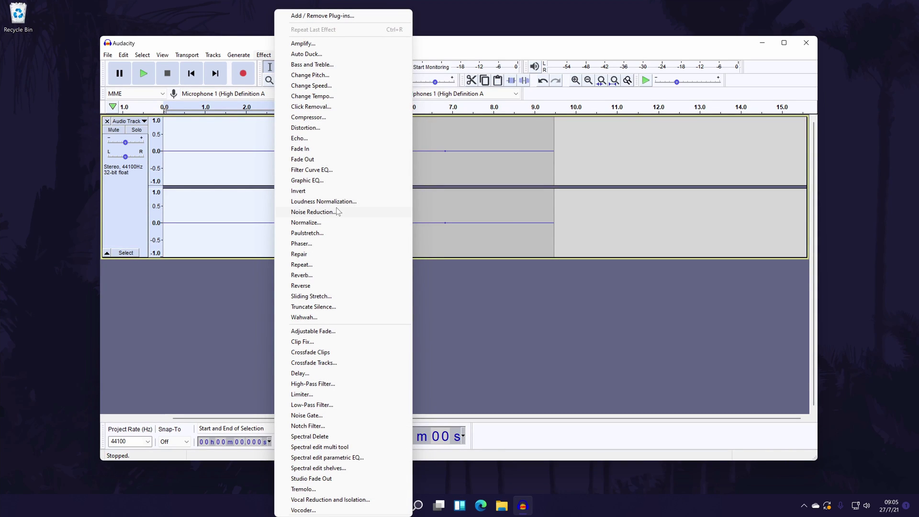
pyautogui.click(314, 212)
pyautogui.click(458, 206)
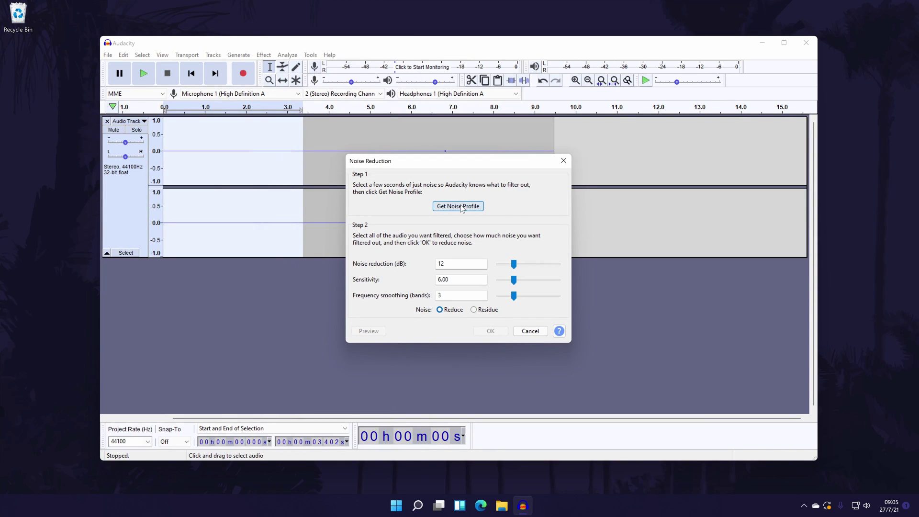
# Step: Apply Noise Reduction to the entire 9.5-second recording
pyautogui.hotkey('ctrl', 'a')
pyautogui.click(264, 55)
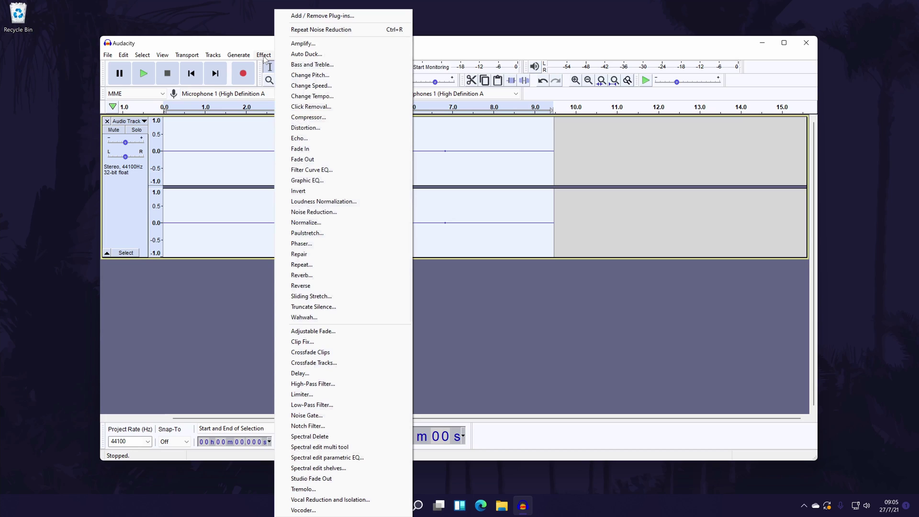
pyautogui.click(314, 212)
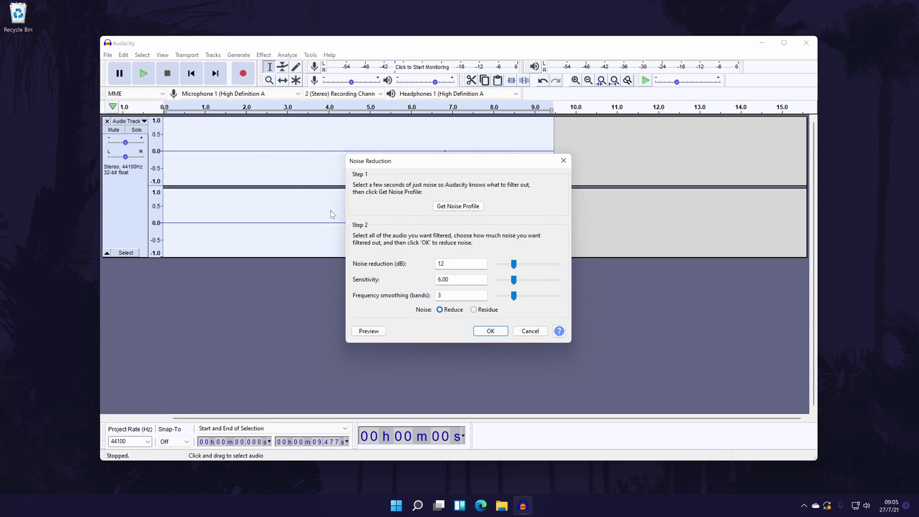
pyautogui.click(491, 331)
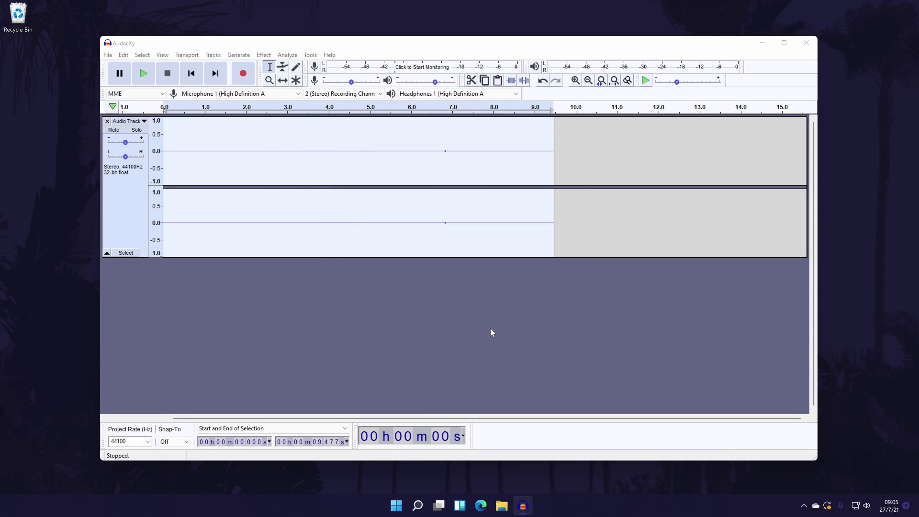
pyautogui.click(263, 55)
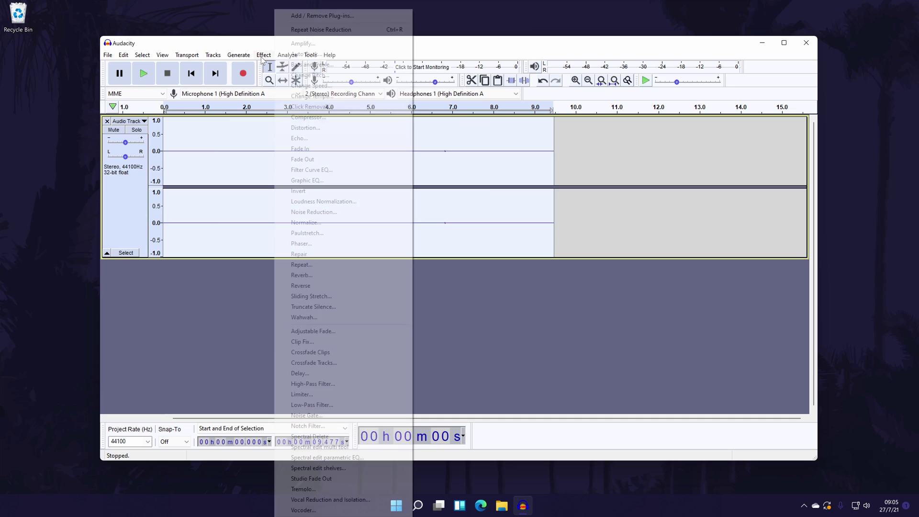